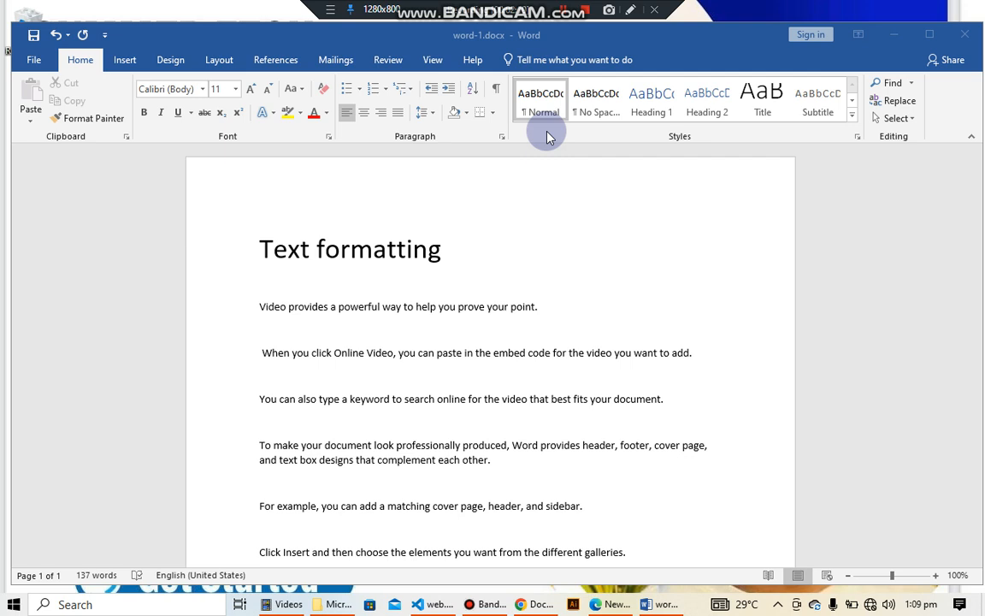
- Draw a blue rectangle around the Font group with the screen annotation tool, then return to the normal pointer
click(630, 12)
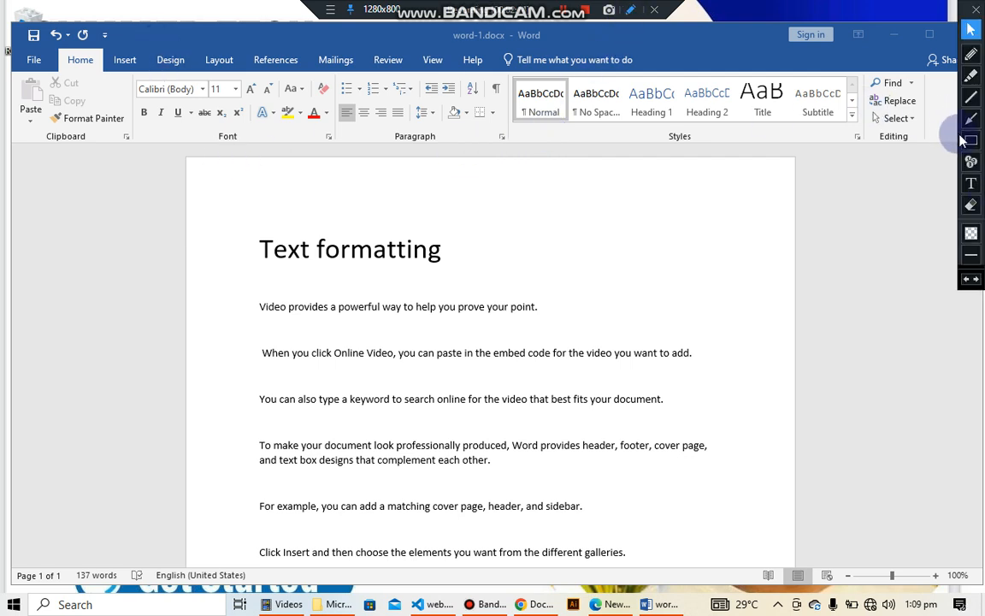
click(970, 139)
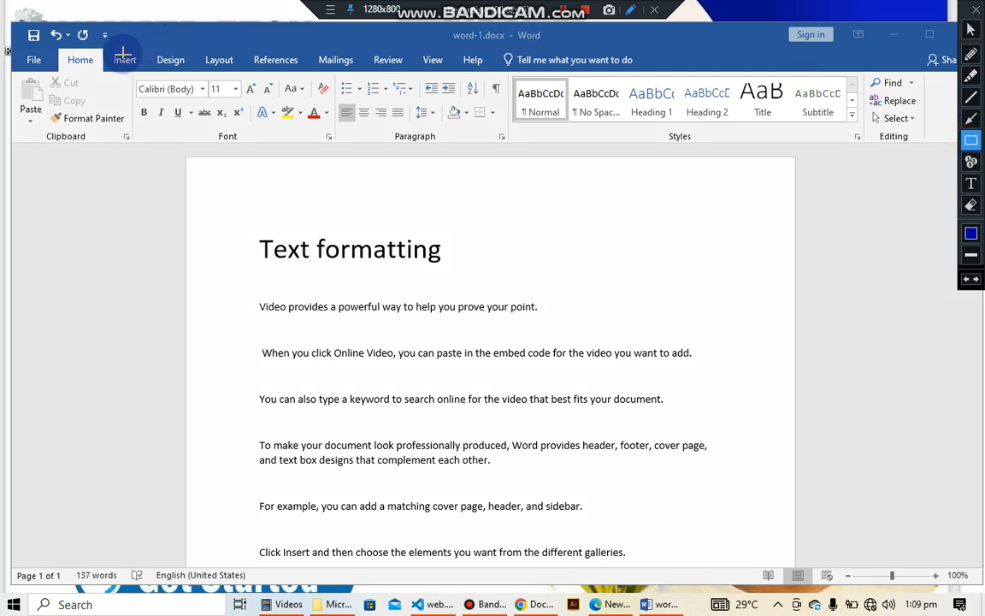
drag(120, 49, 341, 150)
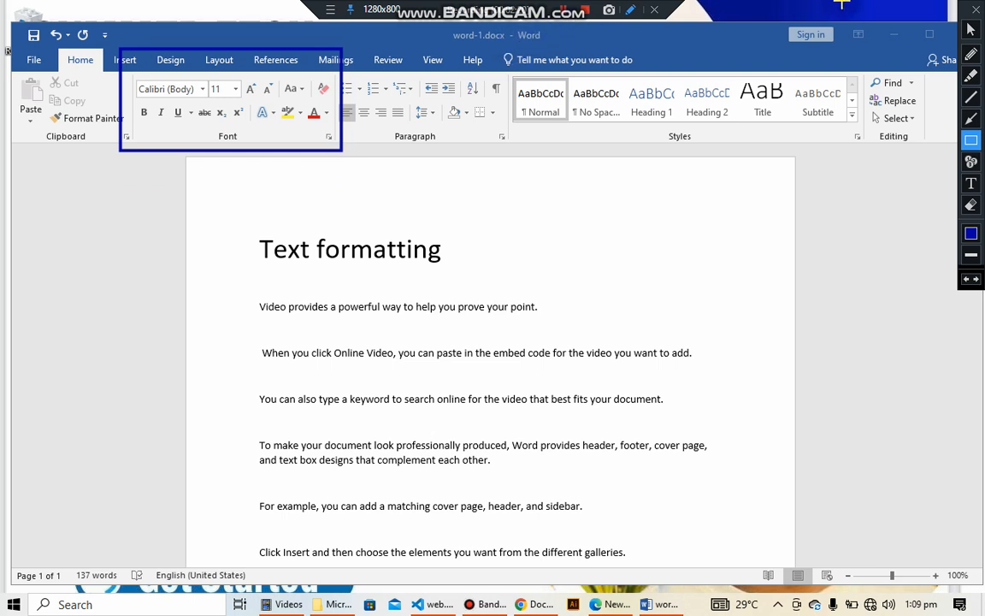
click(971, 31)
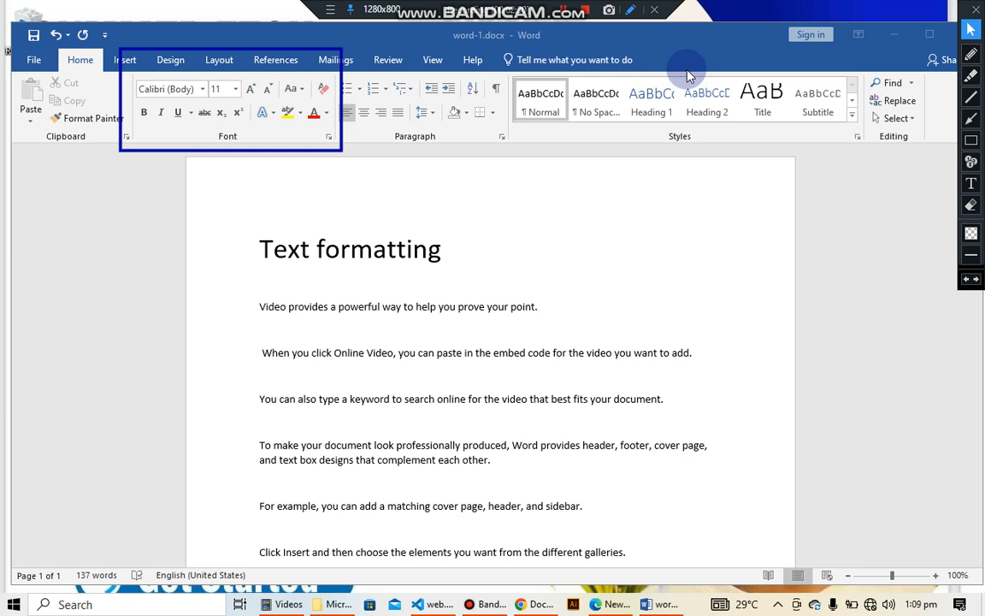
- Add the line "Change the font style" between the "Text formatting" heading and the first sentence
click(202, 90)
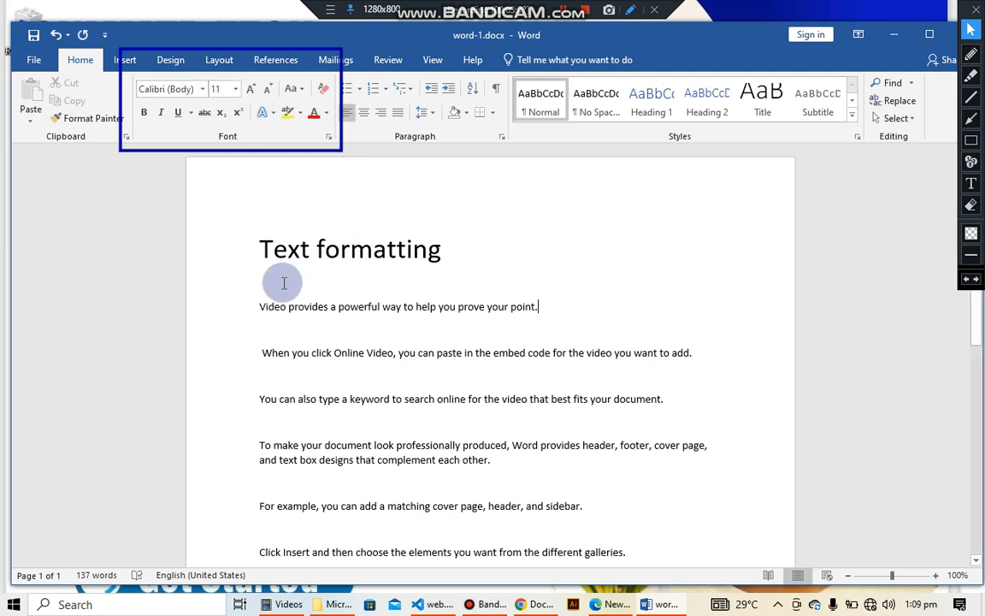
click(260, 307)
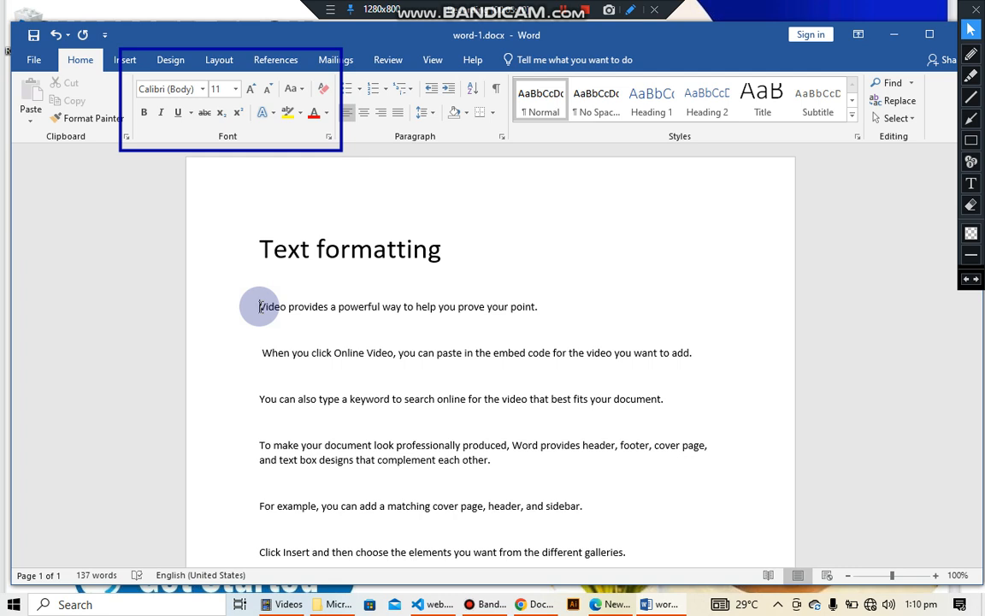
click(289, 288)
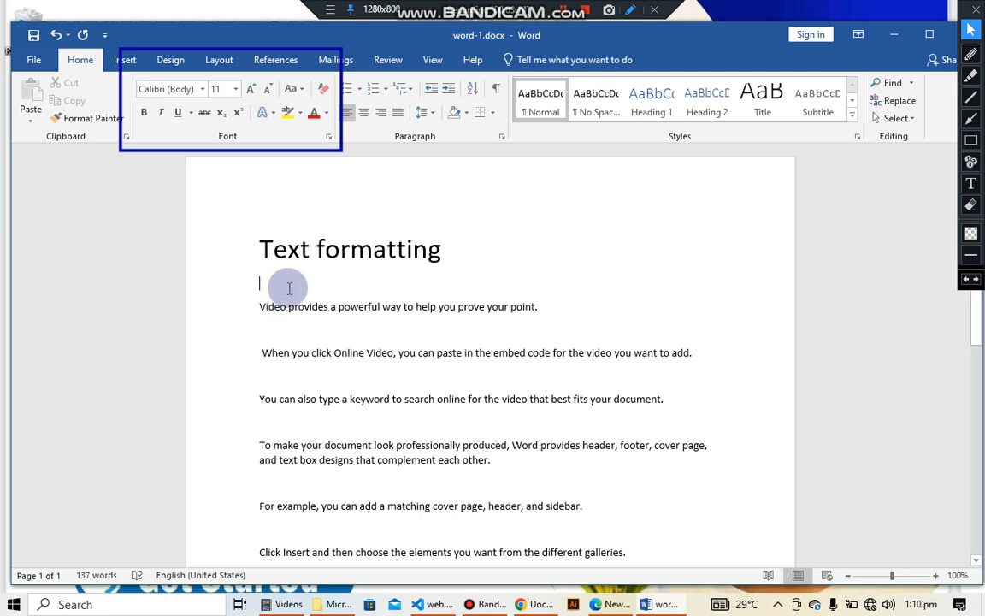
text(cgange)
key(BackSpace)
key(BackSpace)
key(BackSpace)
key(BackSpace)
key(BackSpace)
text(hanve)
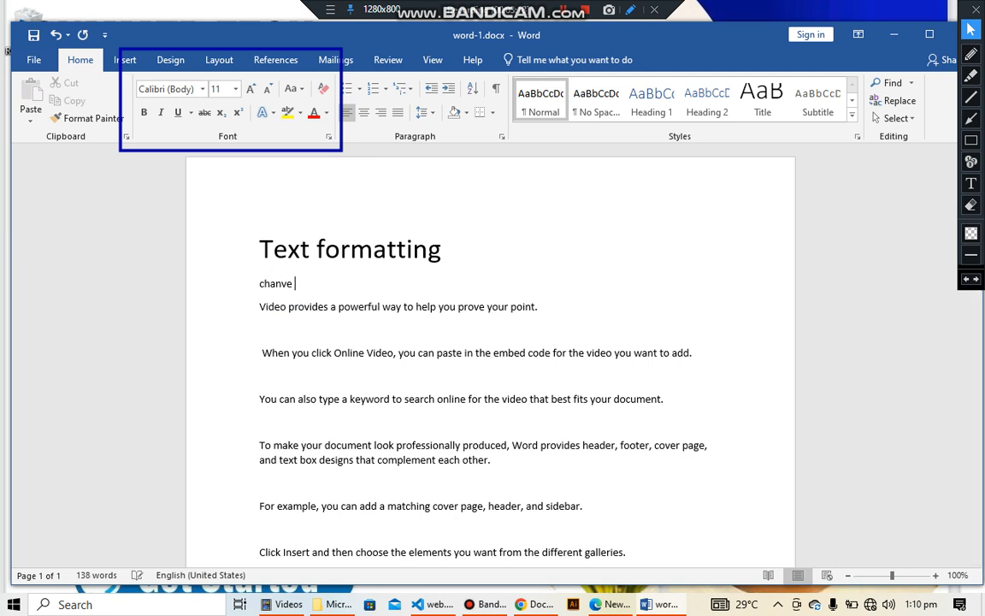
key(BackSpace)
key(BackSpace)
key(BackSpace)
key(BackSpace)
text(nge theb)
key(BackSpace)
key(BackSpace)
key(BackSpace)
key(BackSpace)
text(he forntb)
key(BackSpace)
key(BackSpace)
key(BackSpace)
key(BackSpace)
text(nt )
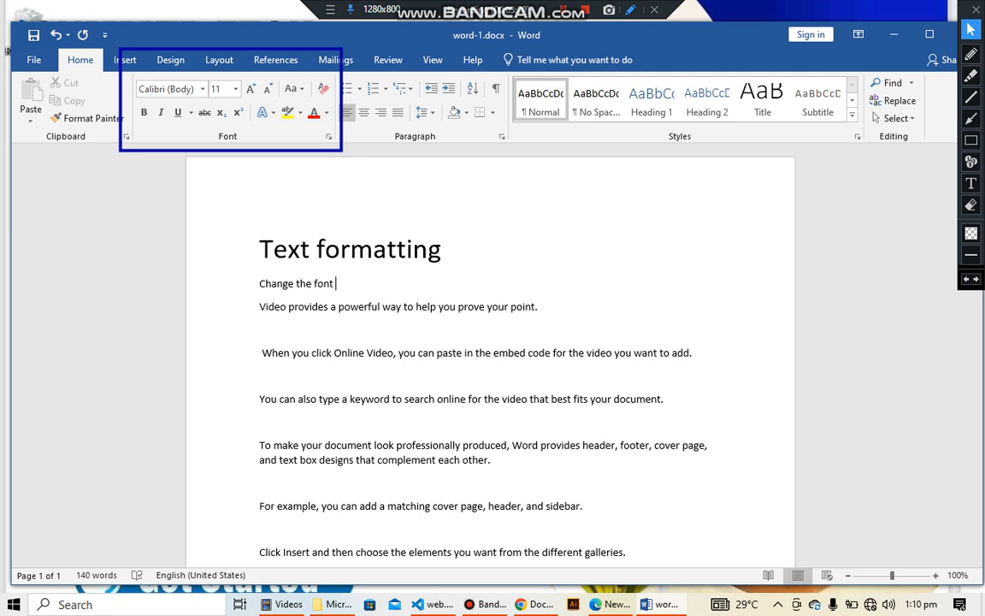
text(style)
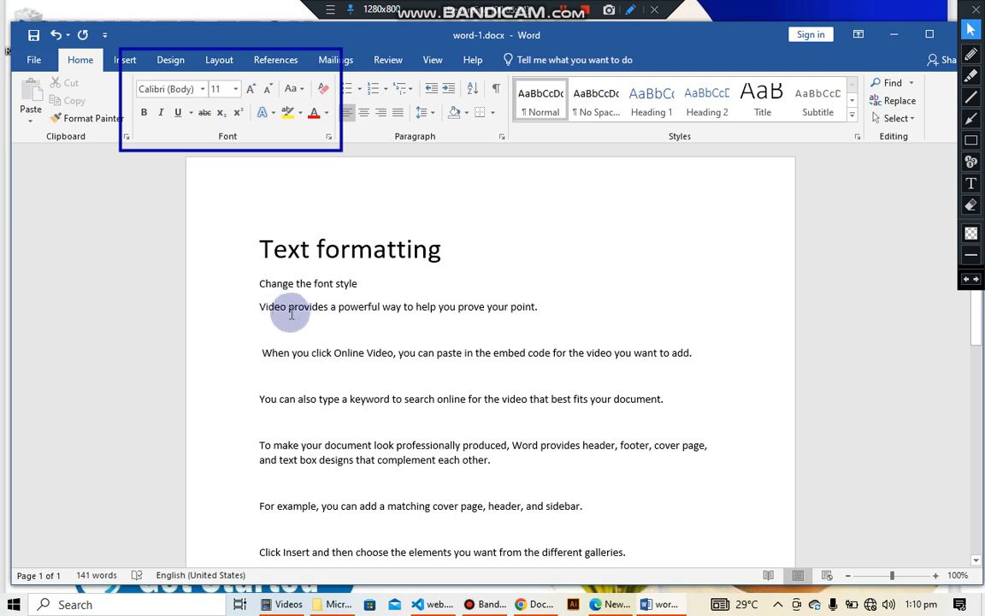
- Change the font of the sentence "Video provides a powerful way to help you prove your point." to Arial Black
click(260, 306)
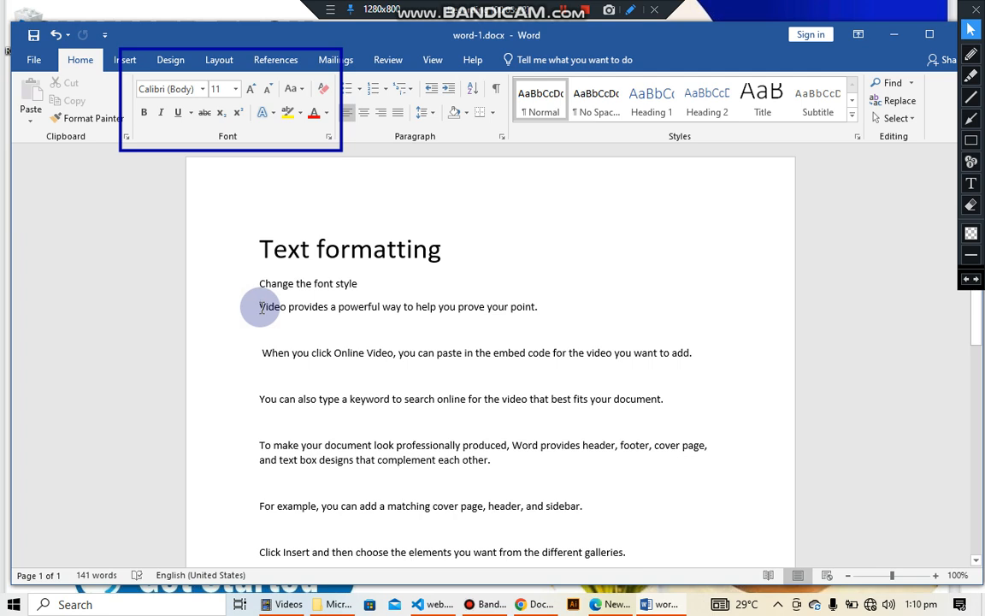
drag(260, 307, 550, 311)
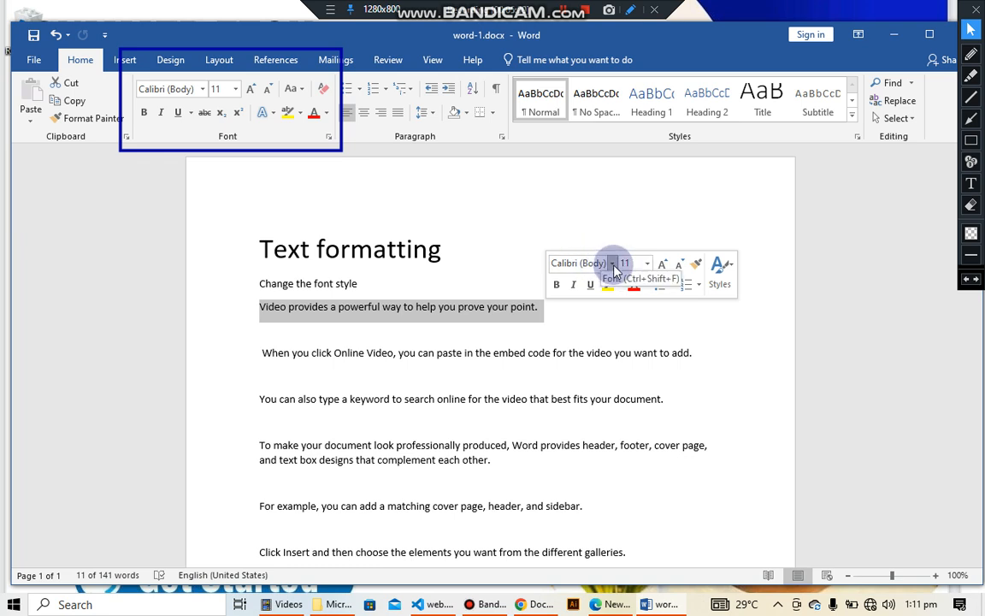
click(613, 264)
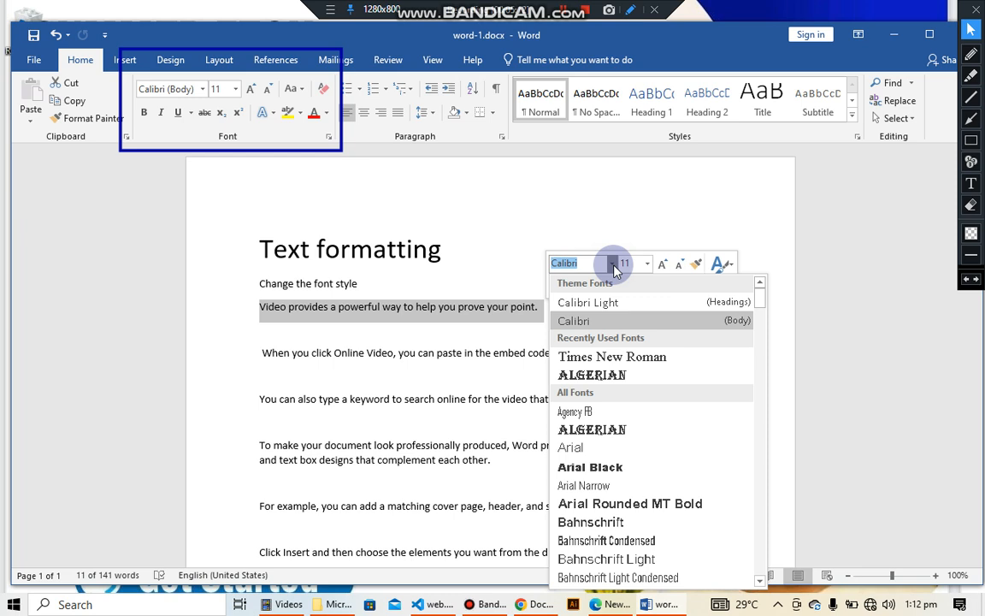
key(Down)
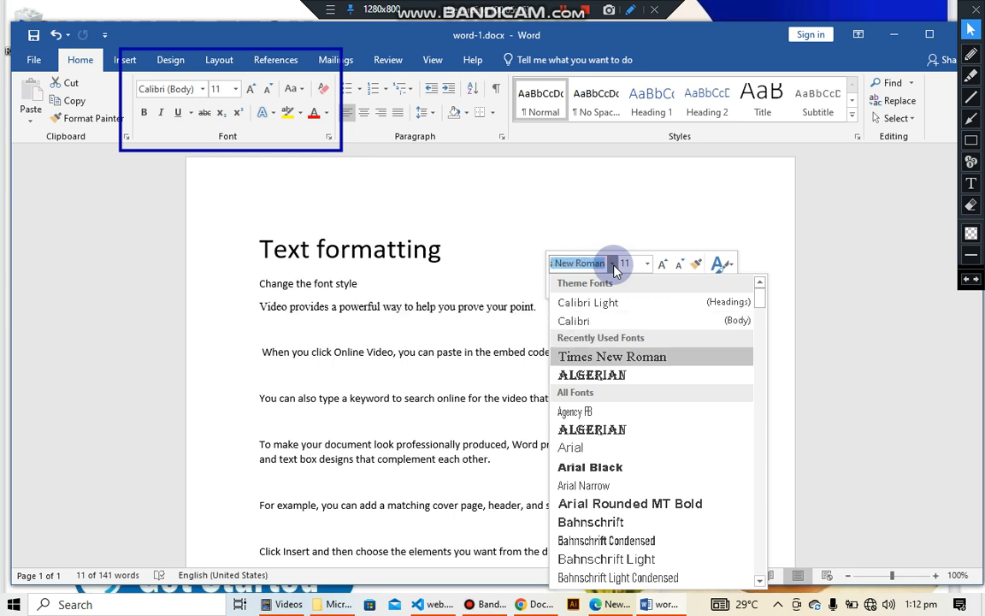
key(Down)
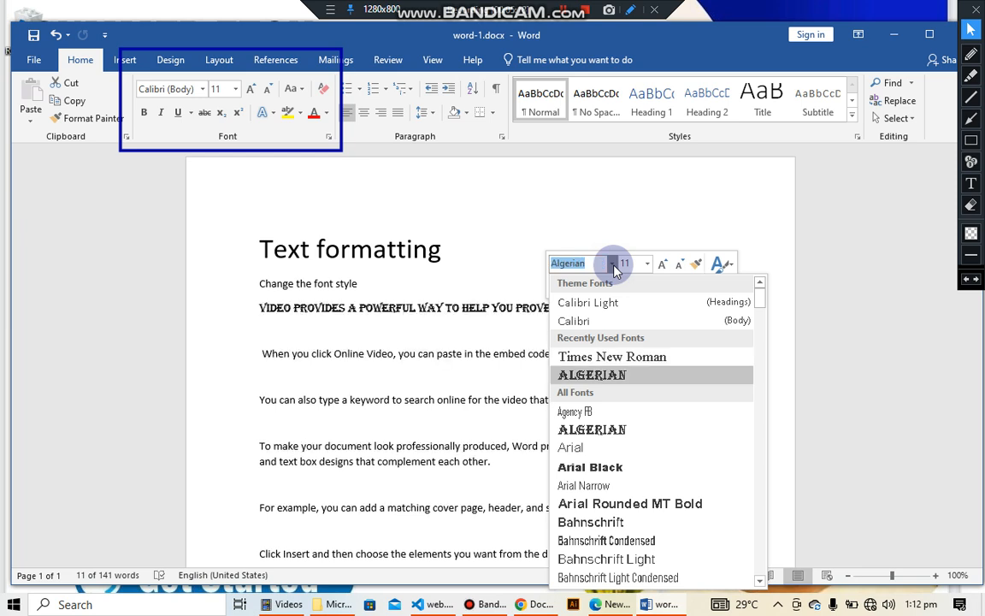
key(Down)
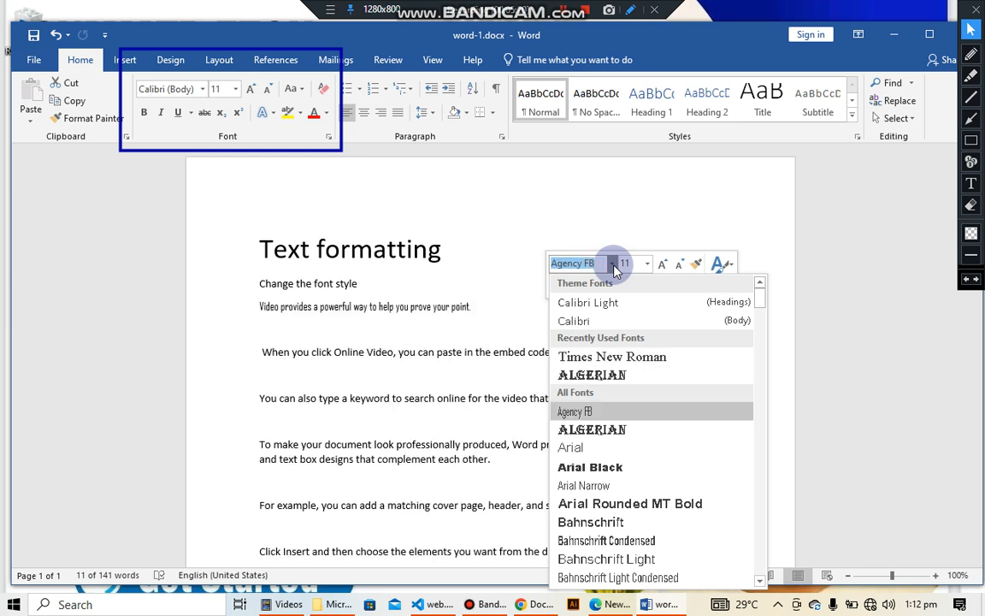
key(Down)
key(Down)
key(Down)
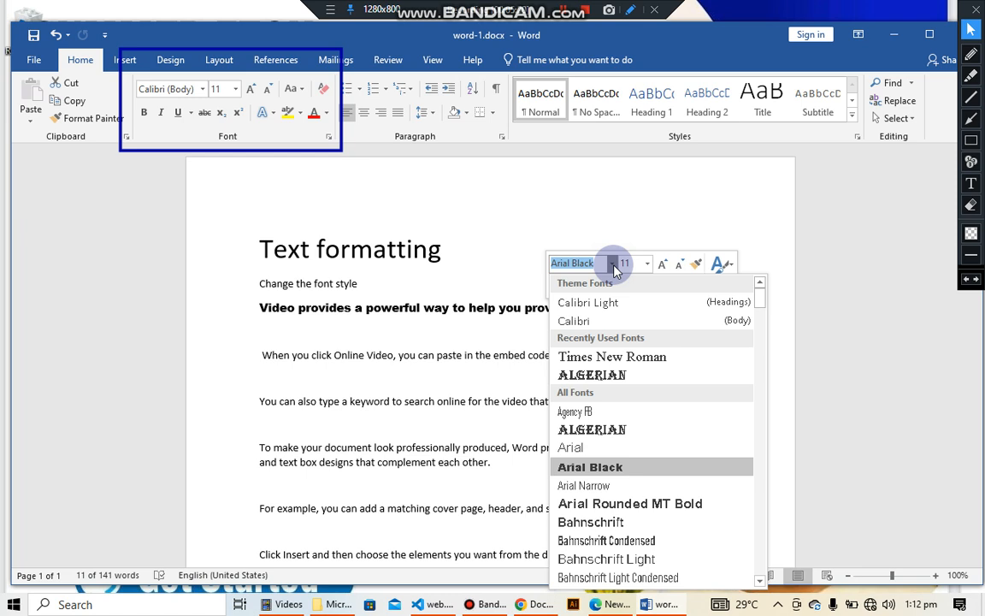
key(Return)
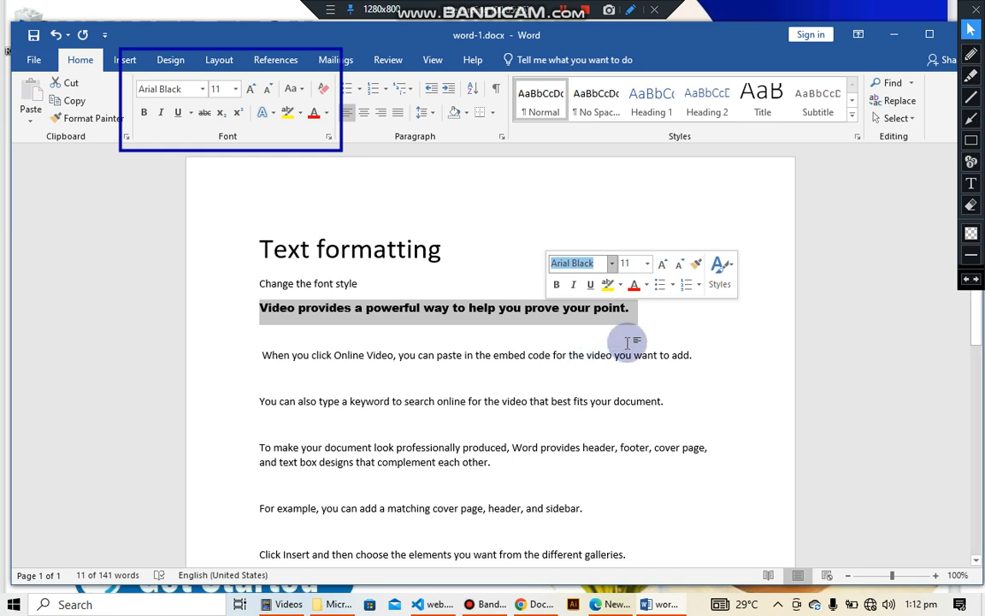
click(673, 333)
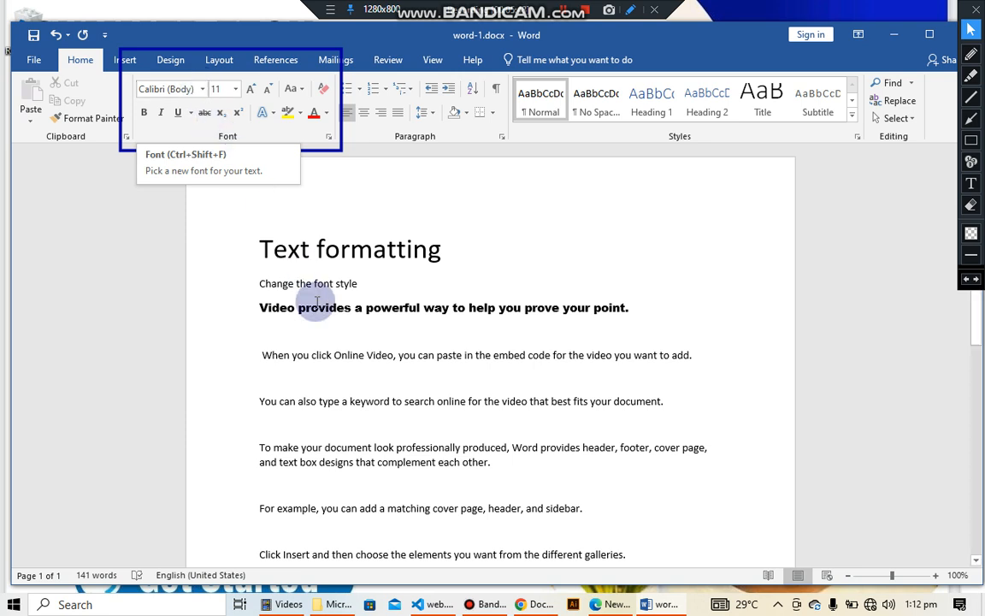
- Add two new lines reading "This is my first word" and "Thus" below the Arial Black sentence
click(629, 307)
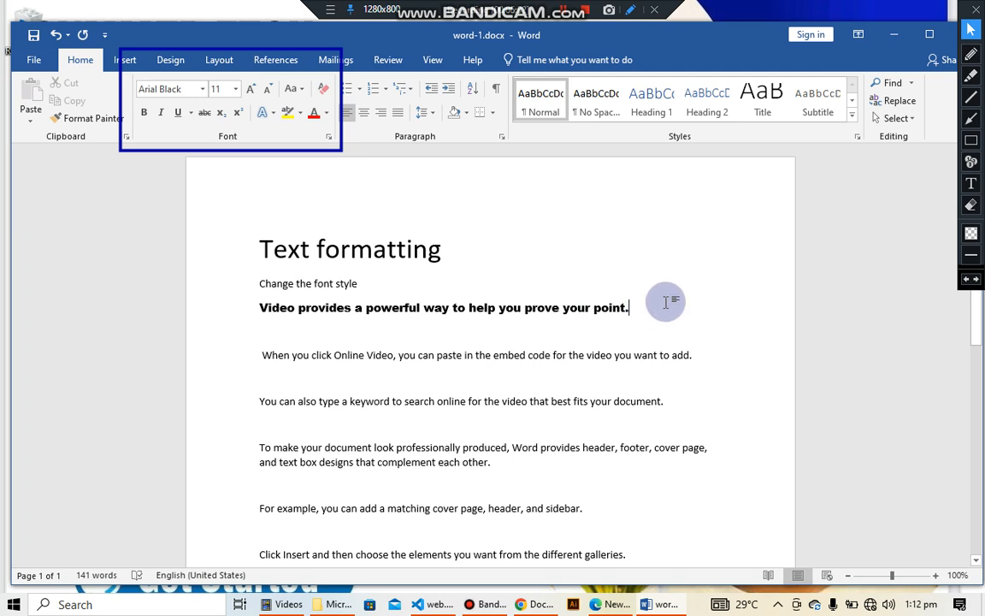
key(Return)
key(BackSpace)
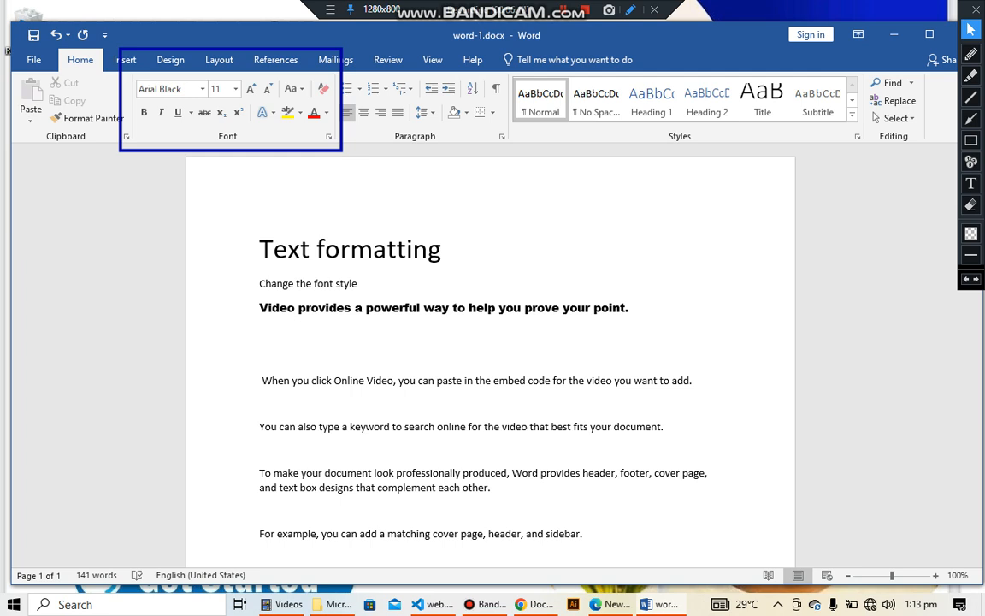
click(632, 311)
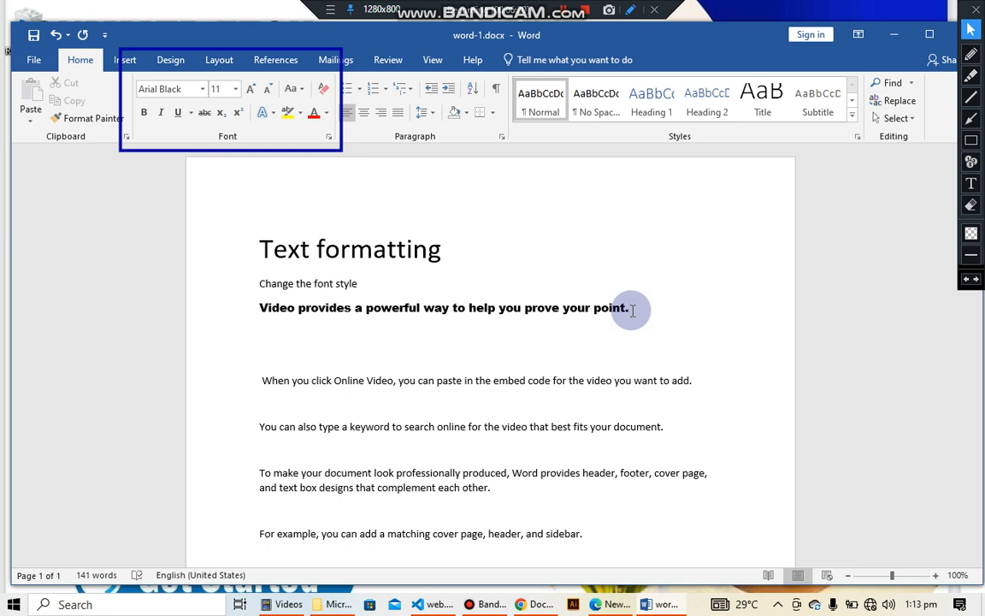
key(Return)
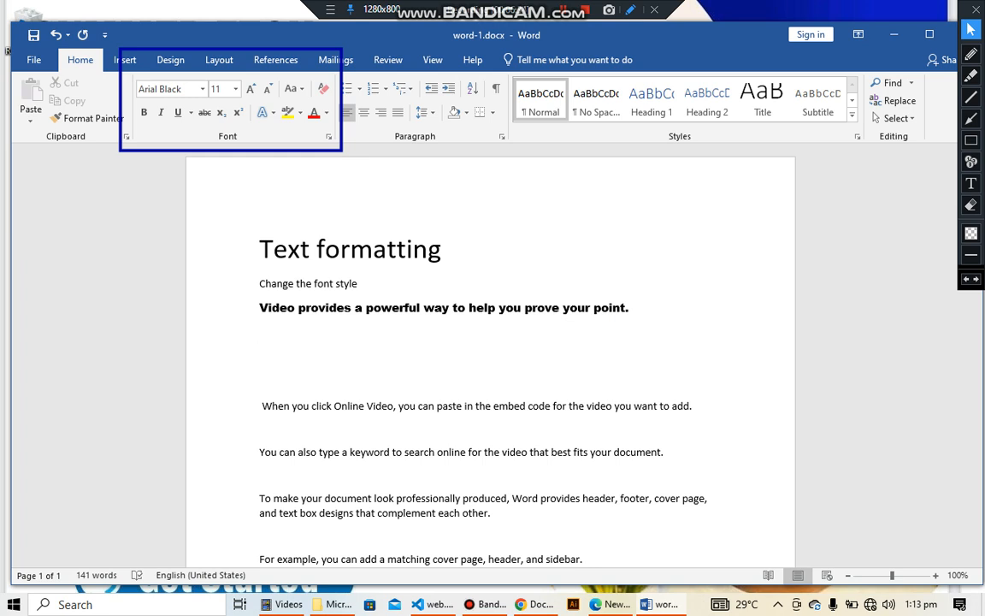
text(this is my first word)
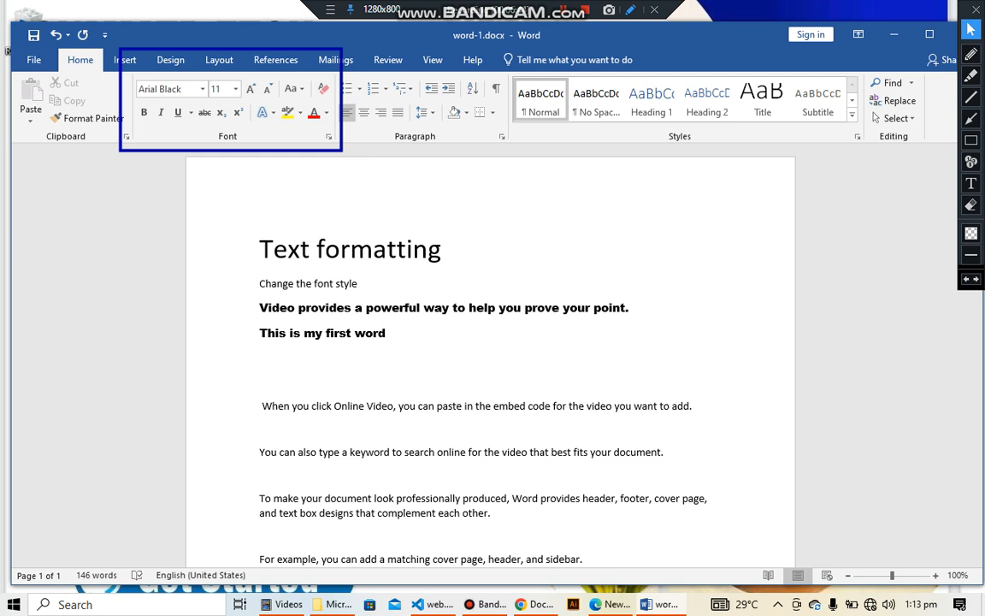
key(Return)
text(Thus)
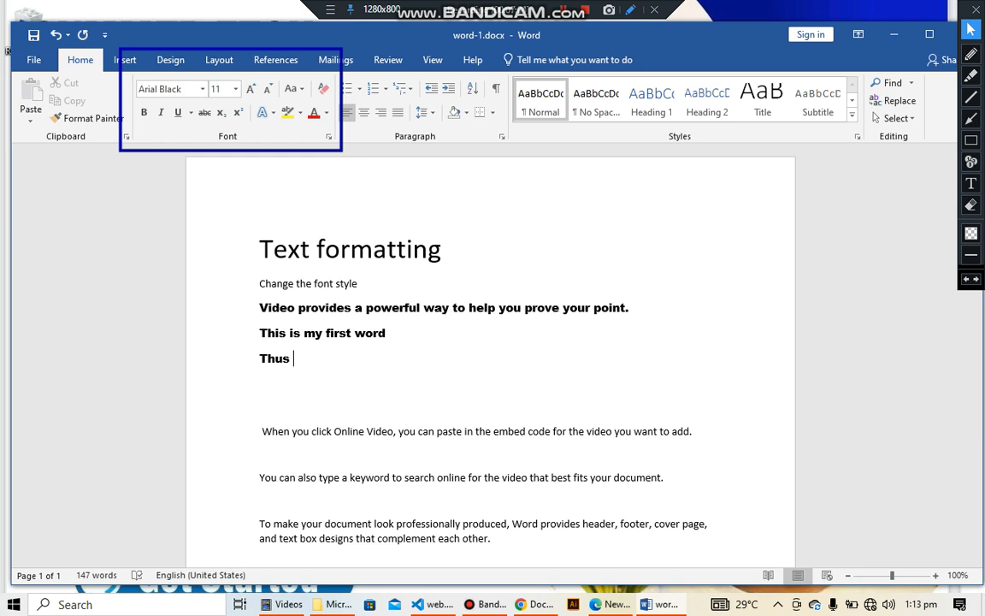
- Set the font of the lines "This is my first word" and "Thus" to Calibri (Body)
drag(255, 332, 342, 391)
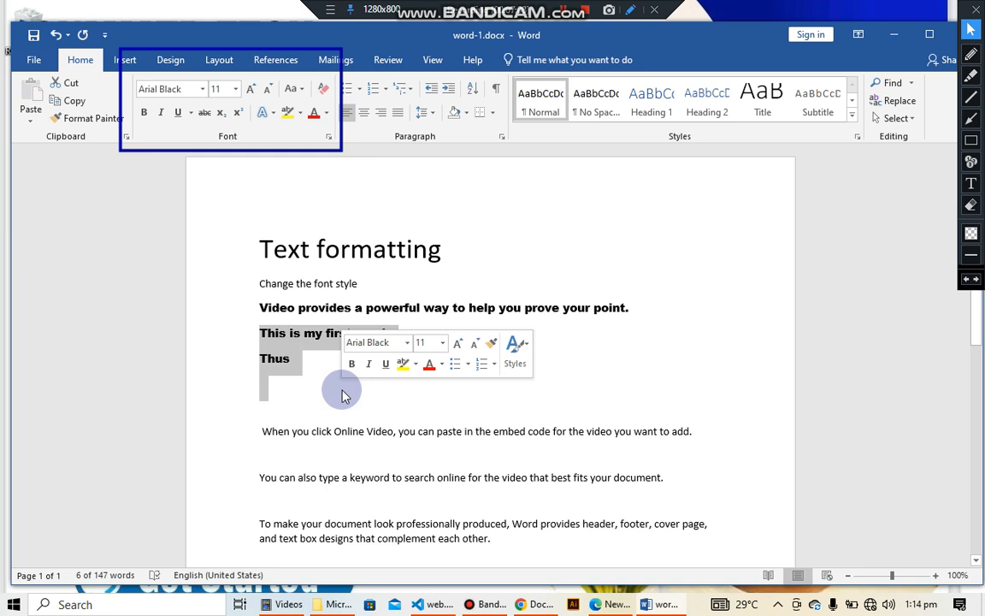
click(406, 342)
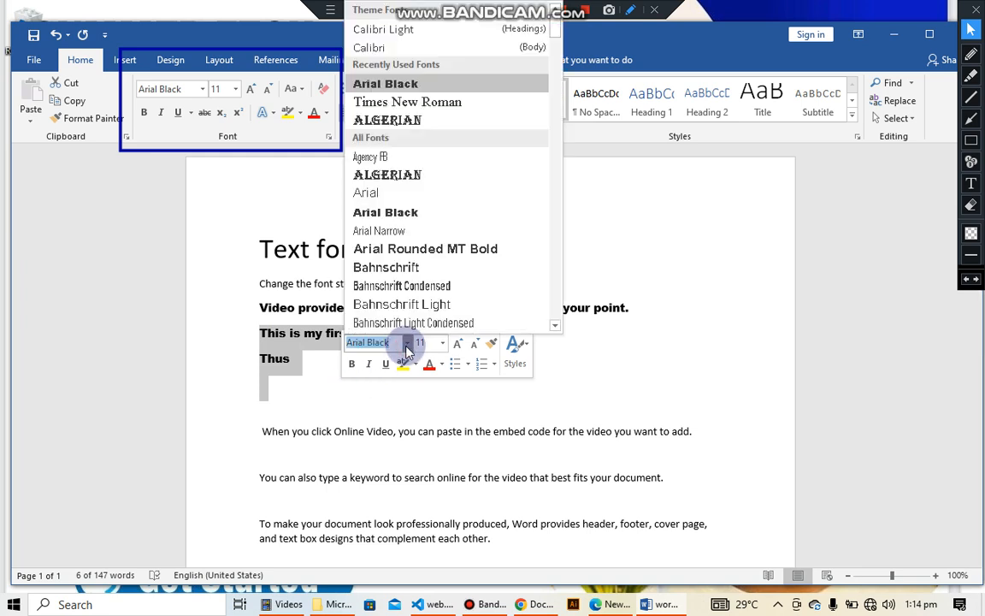
click(451, 47)
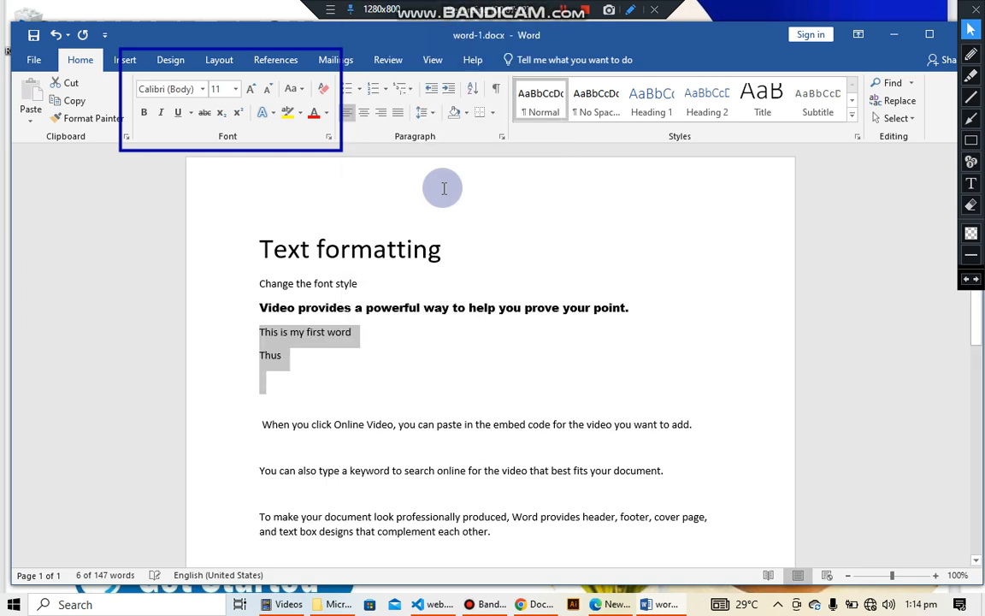
click(406, 334)
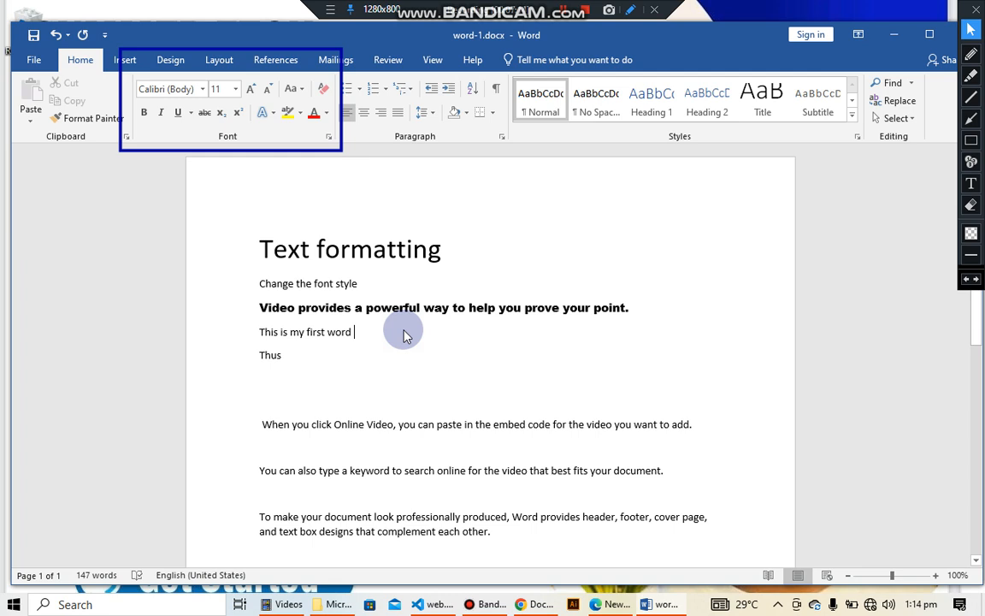
- Delete the lines "This is my first word" and "Thus" and return to the end of the Arial Black sentence
drag(256, 333, 296, 366)
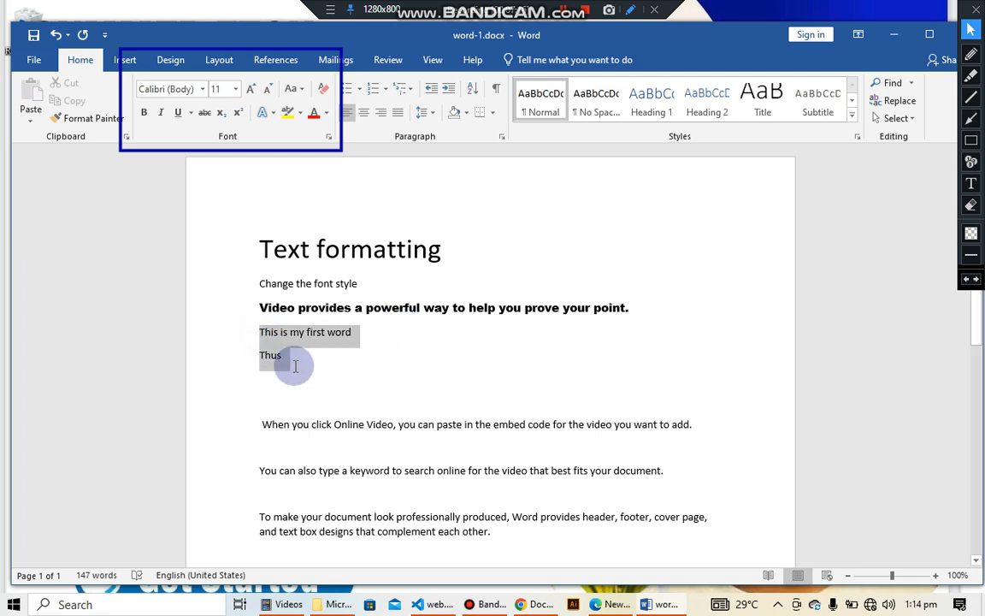
key(Delete)
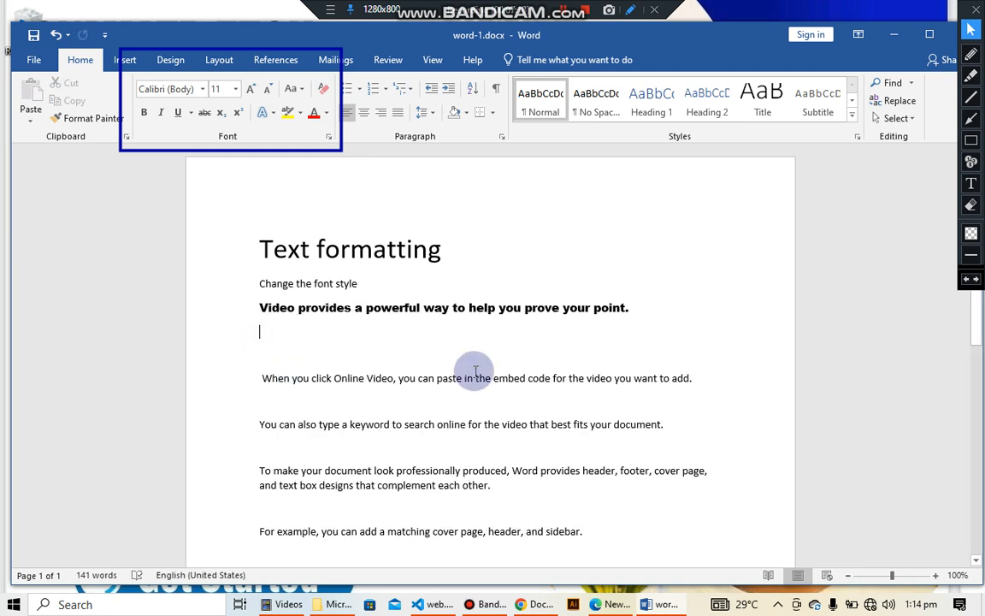
click(649, 308)
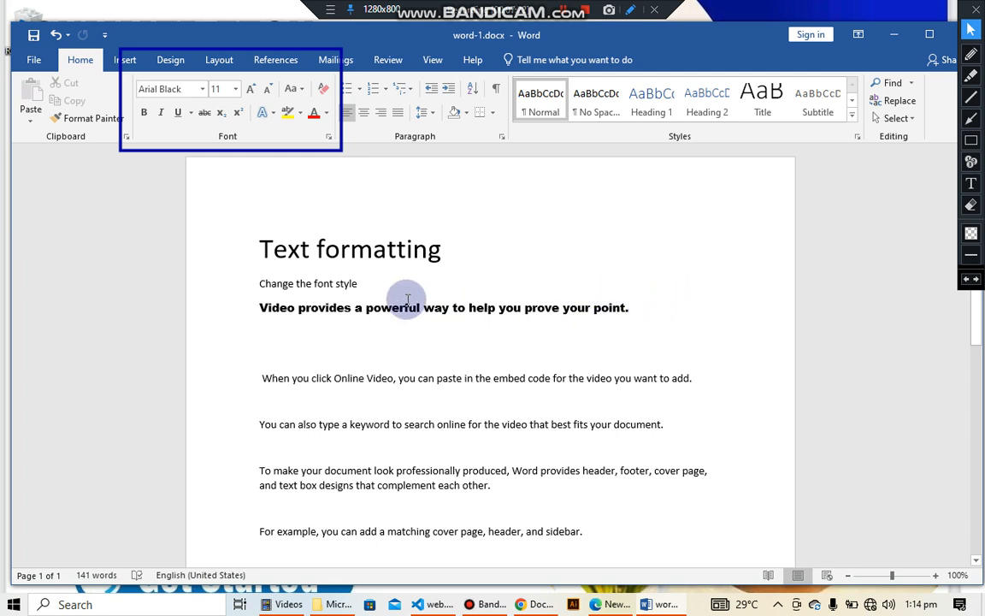
- Enter "This is my word" on the empty line below the Arial Black sentence
click(266, 338)
double_click(265, 338)
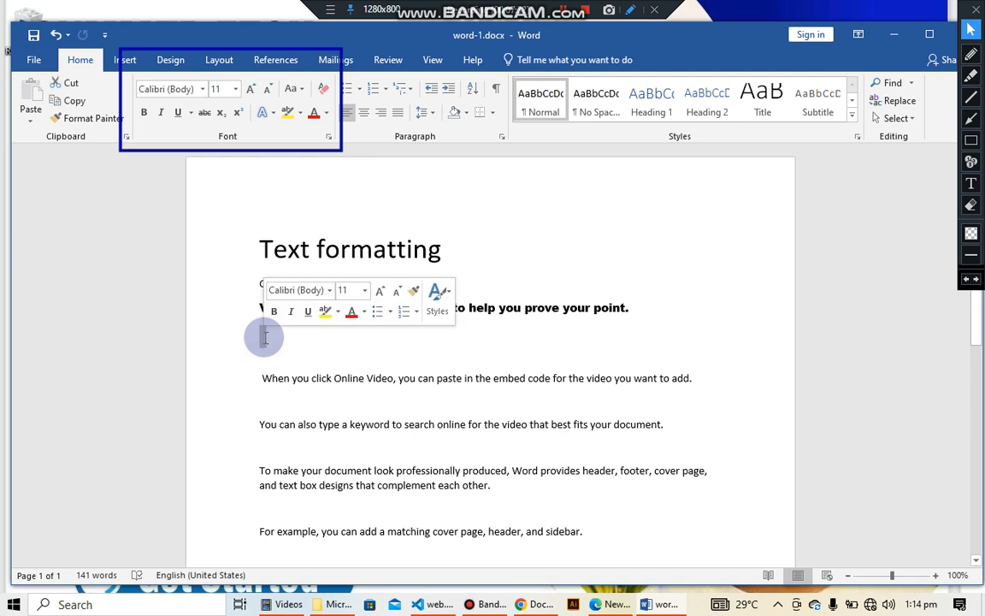
click(265, 338)
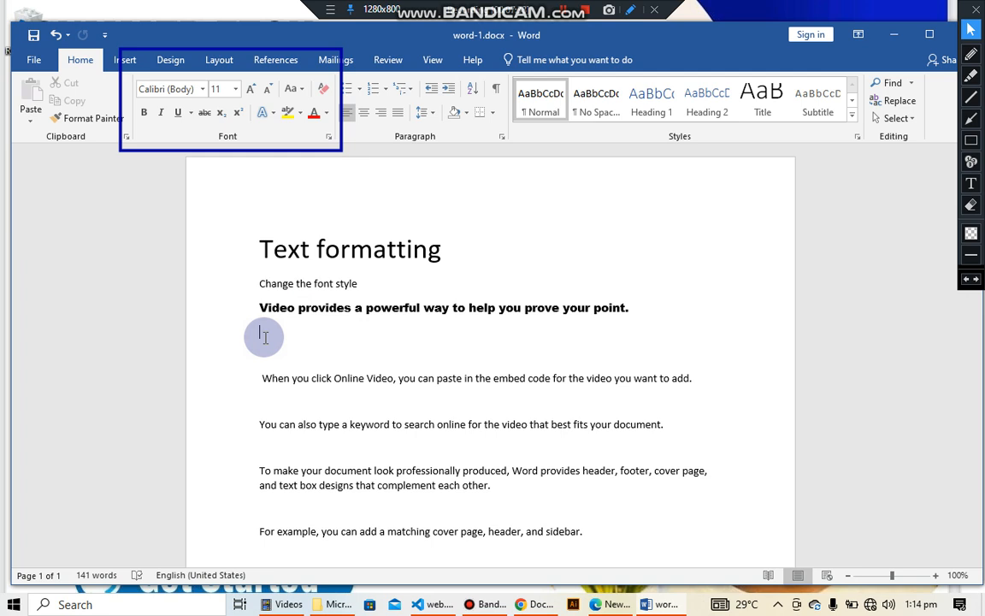
text(This is my )
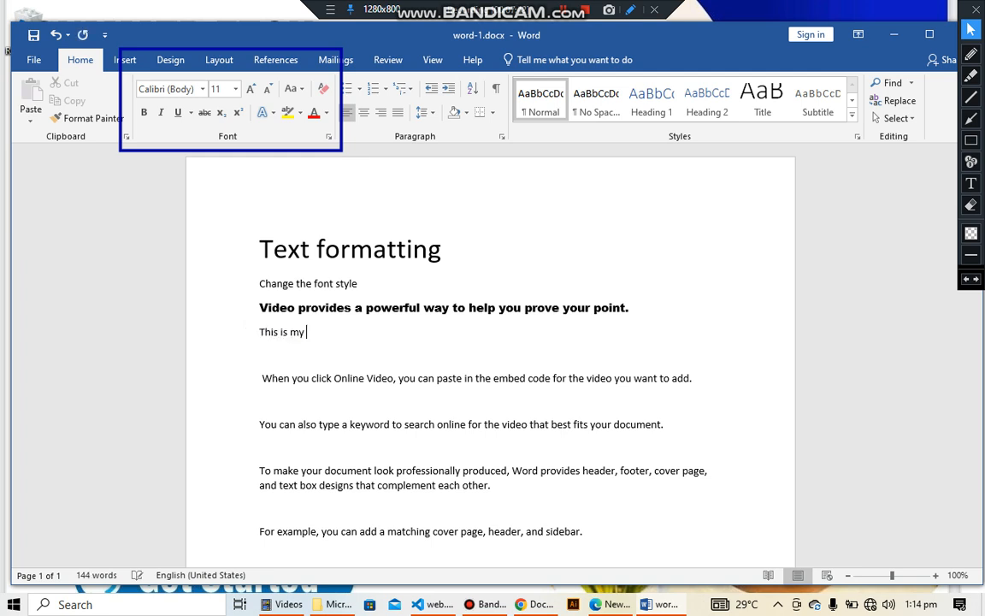
text(word)
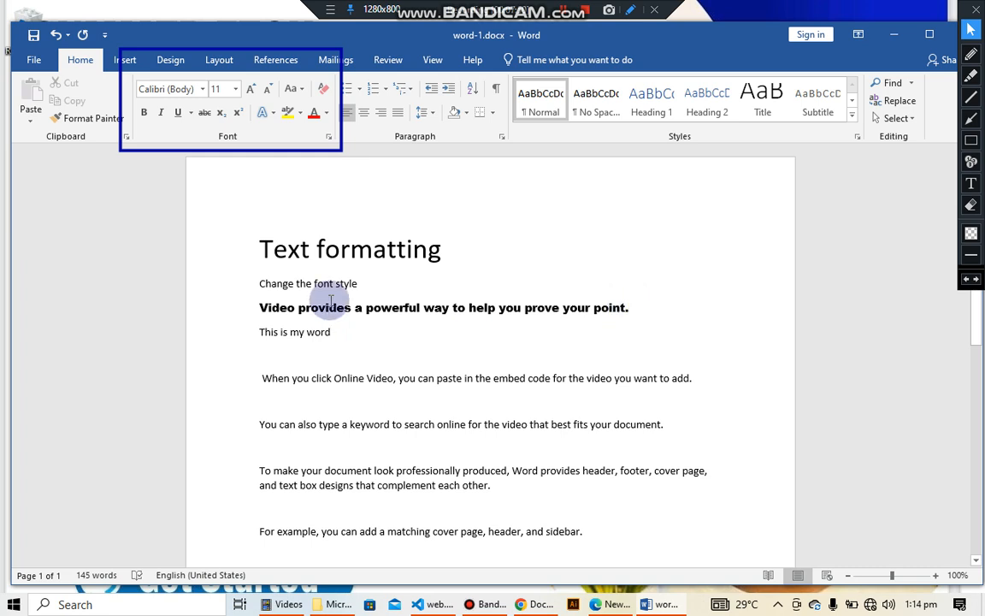
- Delete the line "This is my word" and enter "Change the font size" directly above the sentence beginning "When you click Online Video"
drag(332, 332, 253, 344)
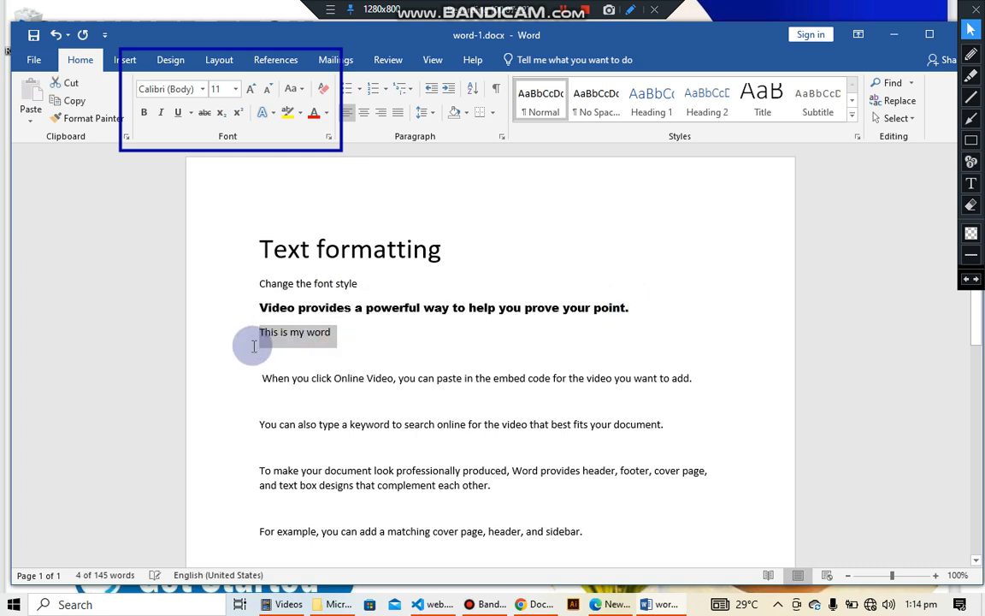
key(Delete)
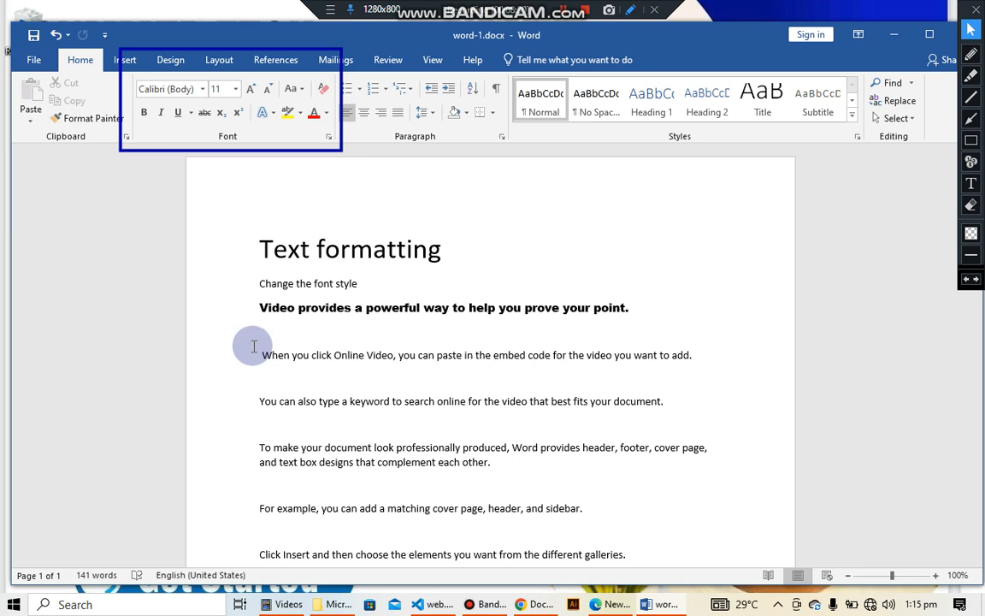
text(chan)
text(ge the fo)
text(ny)
key(BackSpace)
text(t si)
text(zwe)
key(BackSpace)
key(BackSpace)
text(e)
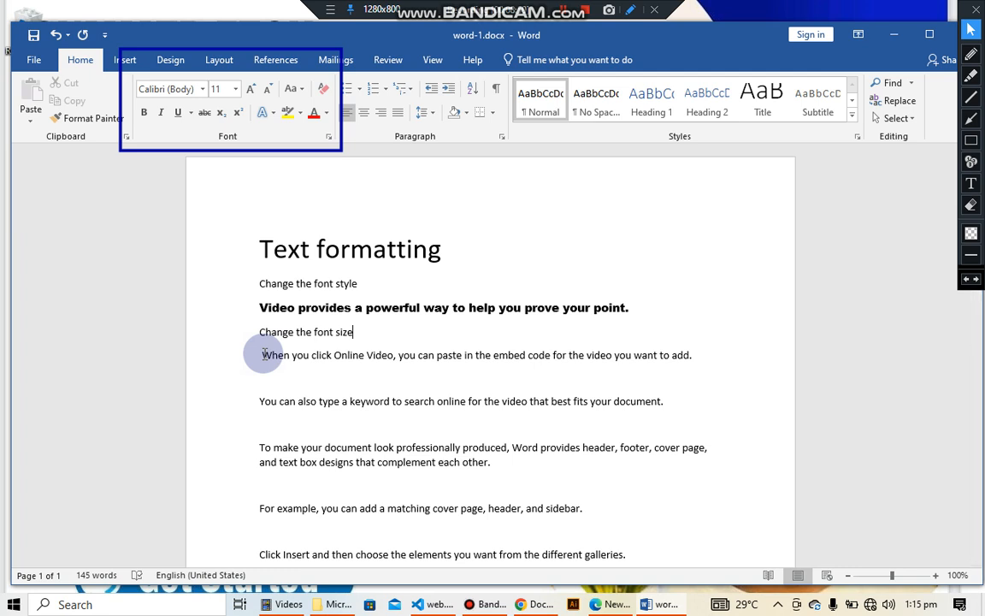
- Set the font size of the sentence "When you click Online Video, you can paste in the embed code for the video you want to add." to 18
click(264, 354)
drag(265, 354, 707, 368)
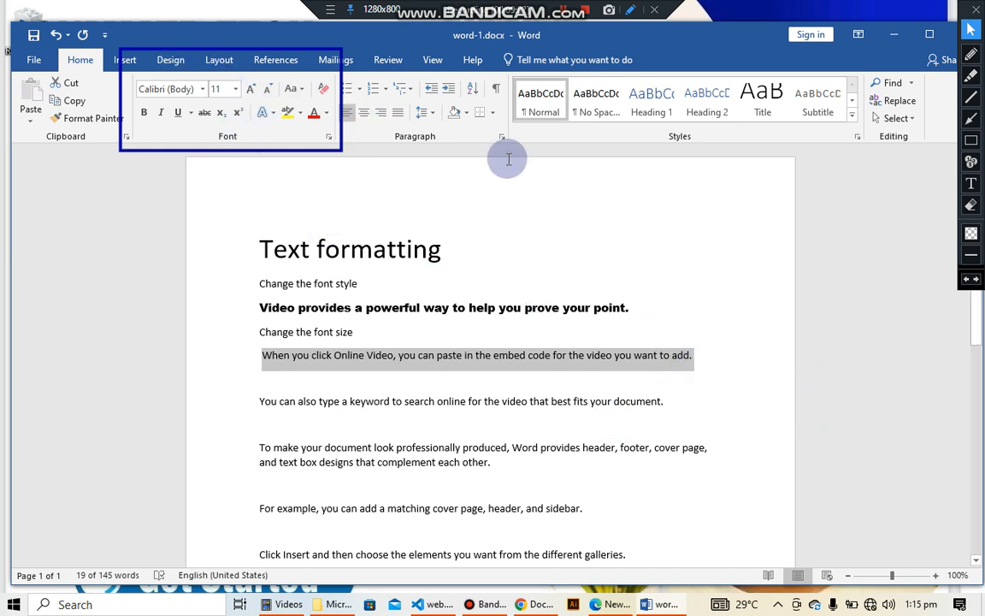
click(236, 90)
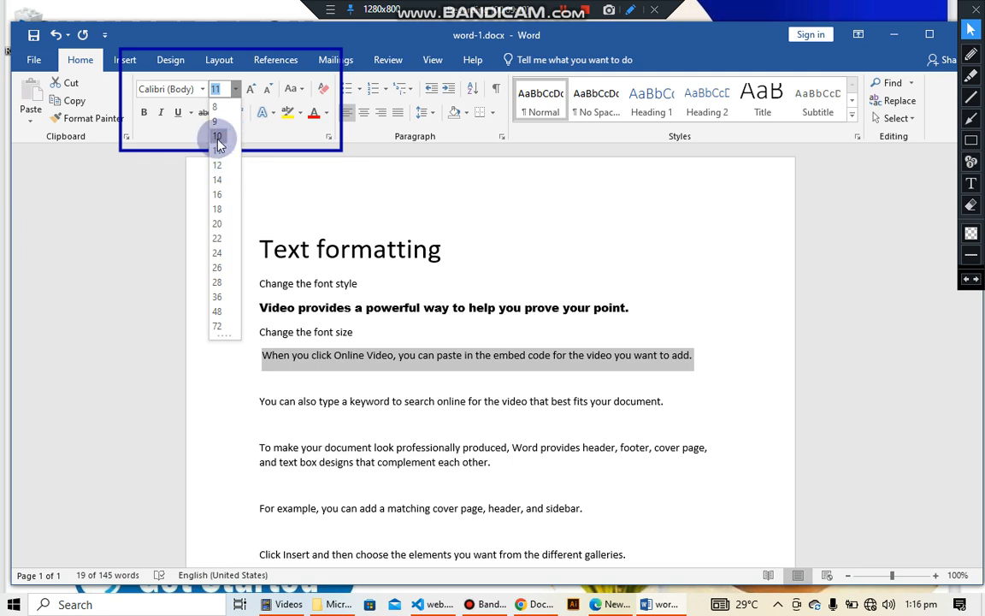
click(218, 209)
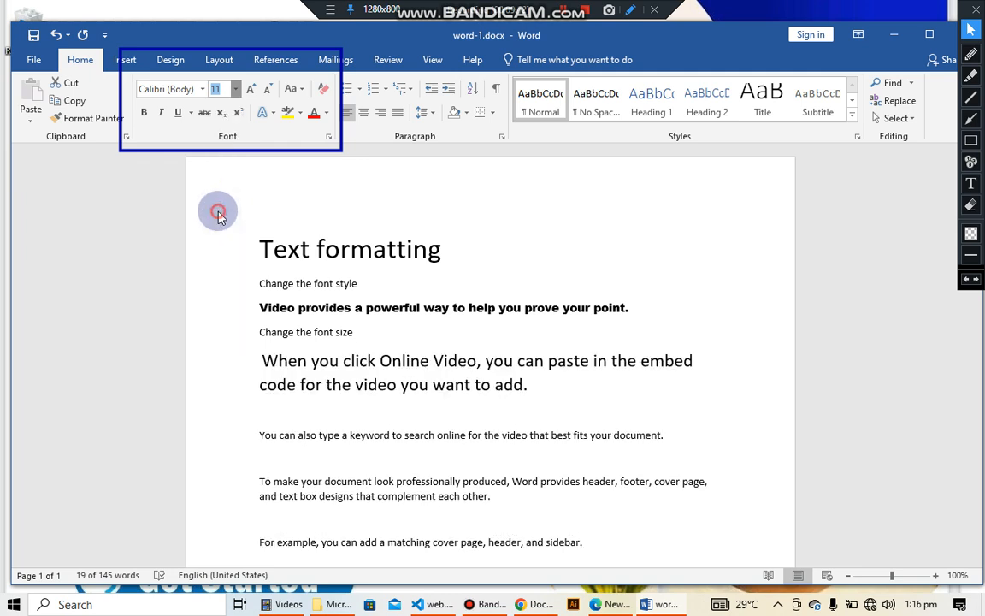
click(571, 397)
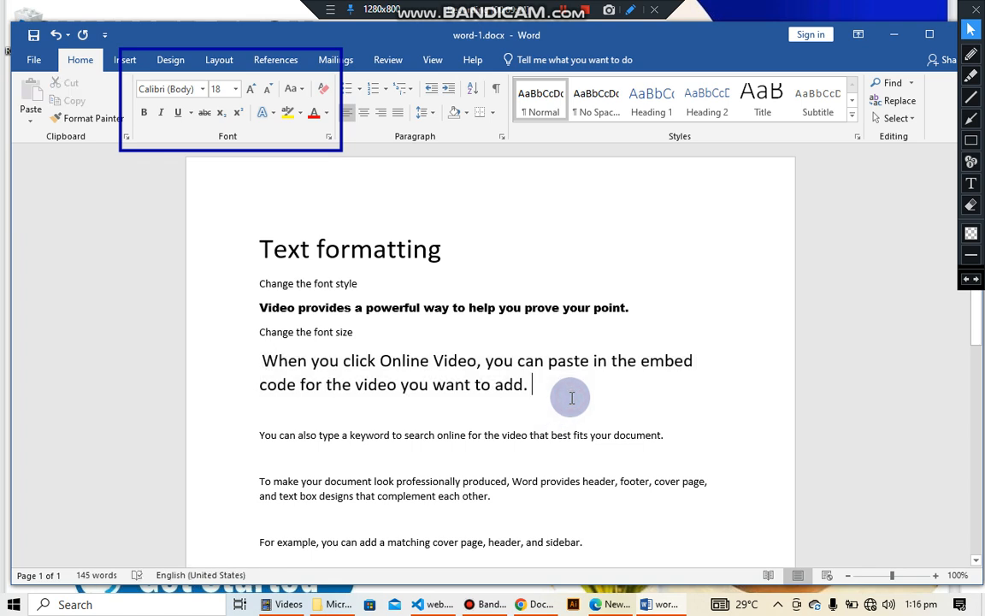